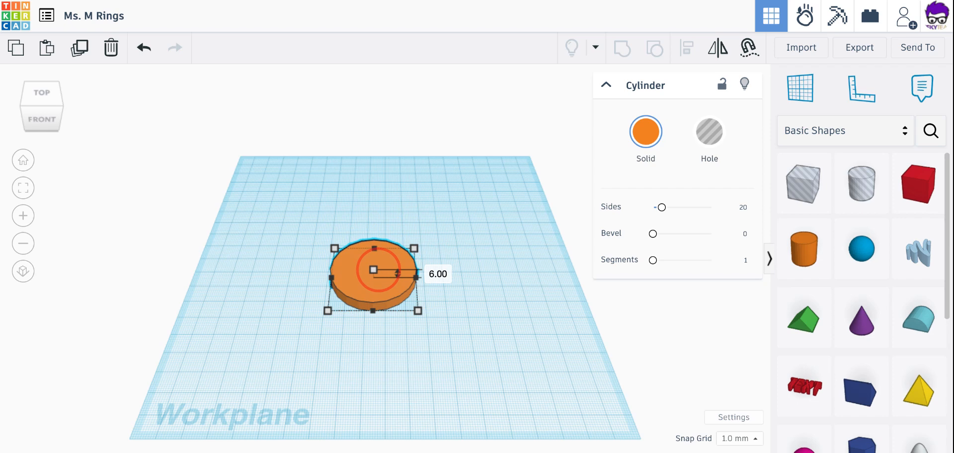
# Reduce the cylinder's height to 5 mm and duplicate it about 64 mm beside the original
pyautogui.moveTo(398, 273); pyautogui.dragTo(398, 274)
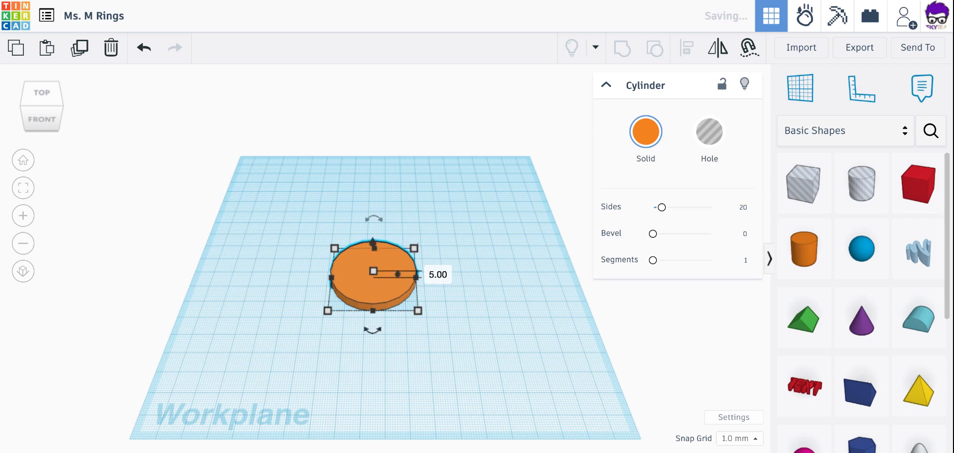
pyautogui.click(251, 327)
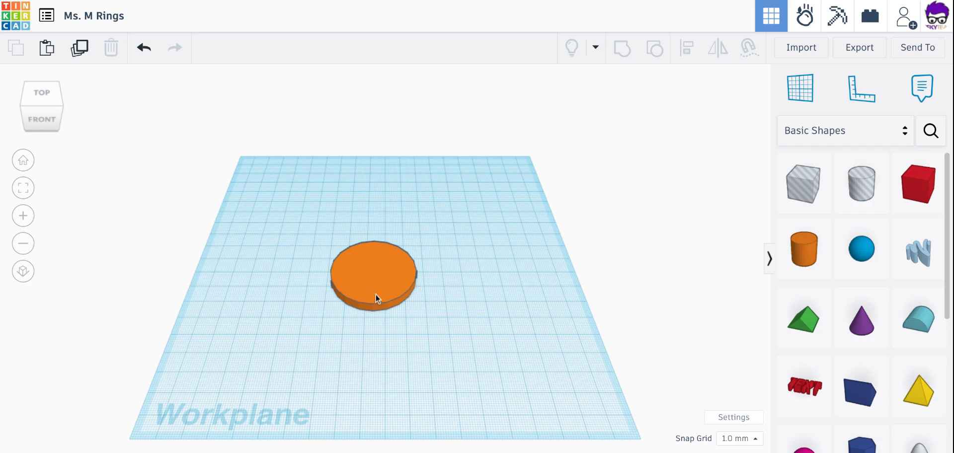
pyautogui.click(369, 282)
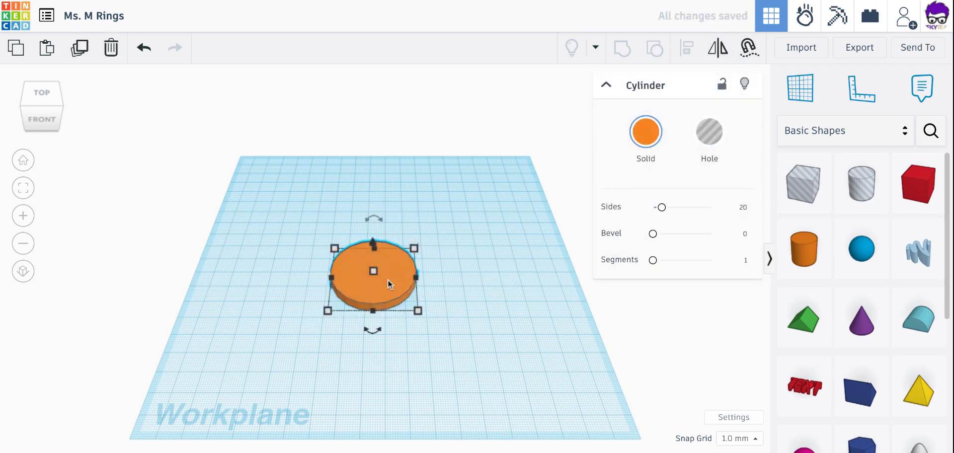
pyautogui.hotkey('ctrl', 'd')
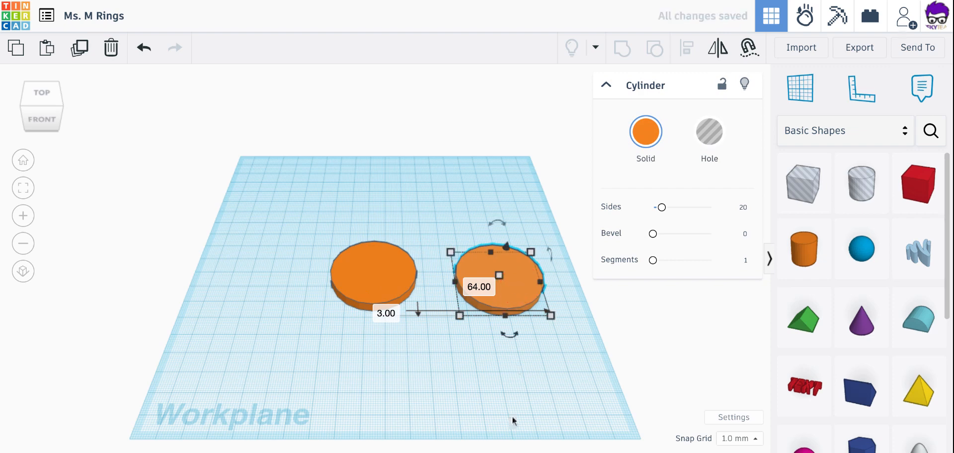
# Shrink the duplicated cylinder to 37 × 37 mm and check the original cylinder's footprint dimensions
pyautogui.moveTo(551, 316)
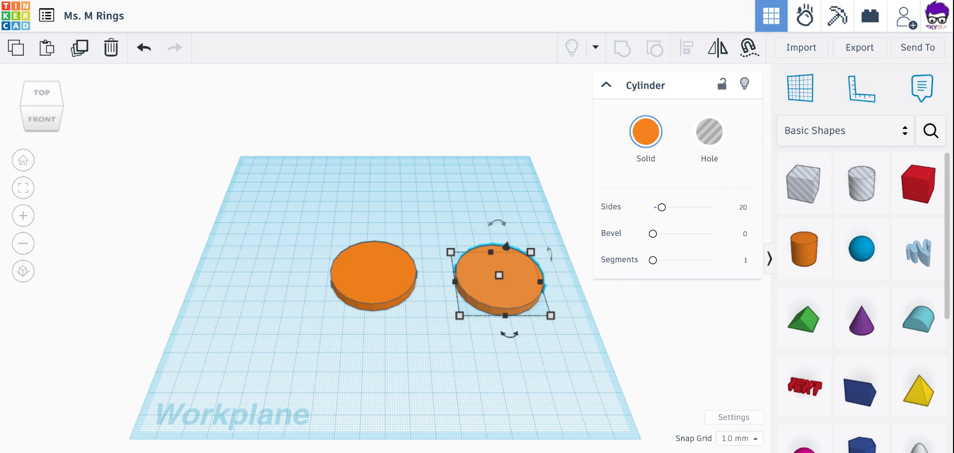
pyautogui.moveTo(550, 316); pyautogui.dragTo(533, 304)
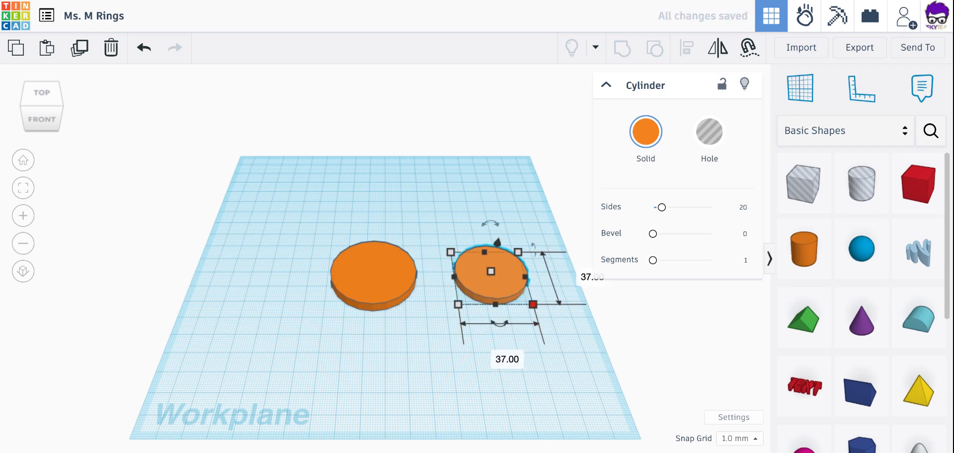
pyautogui.click(382, 290)
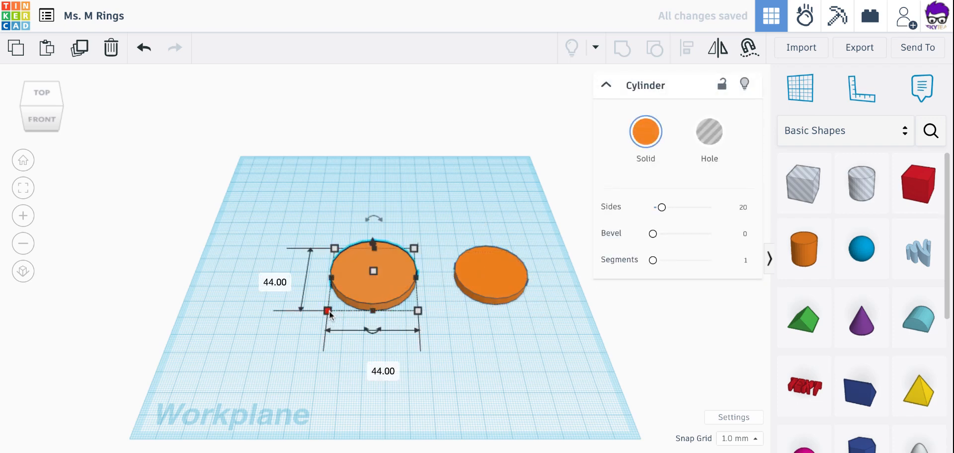
# Turn the smaller cylinder into a hole and place it within the original disc's outline, rising above the disc
pyautogui.click(503, 276)
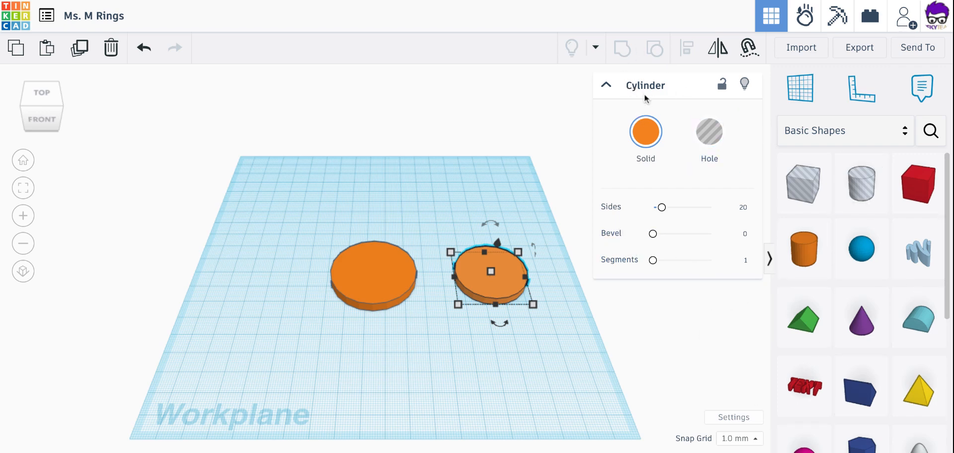
pyautogui.click(718, 132)
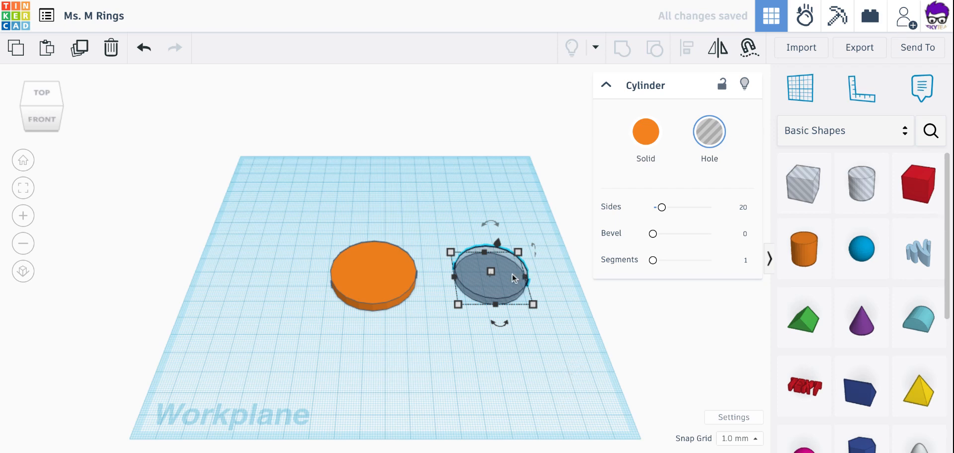
pyautogui.moveTo(512, 277); pyautogui.dragTo(384, 286)
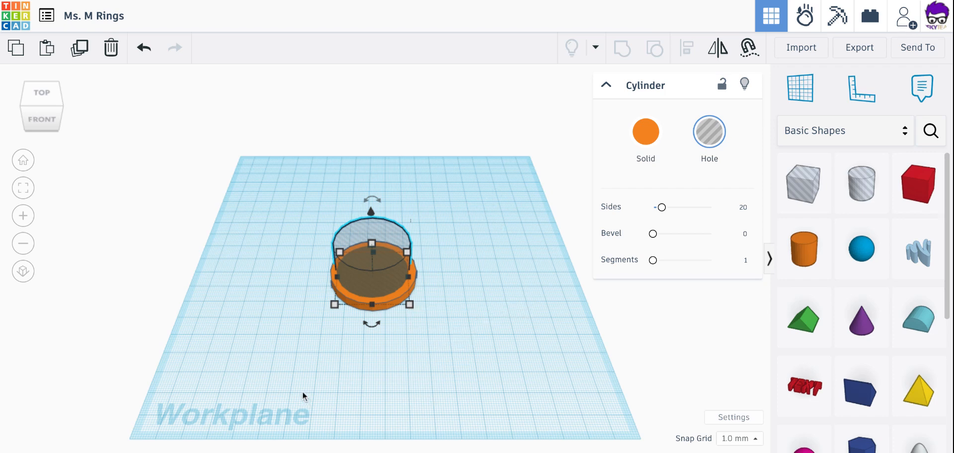
# Align the hole cylinder and the solid disc on their centres in both horizontal directions
pyautogui.click(271, 201)
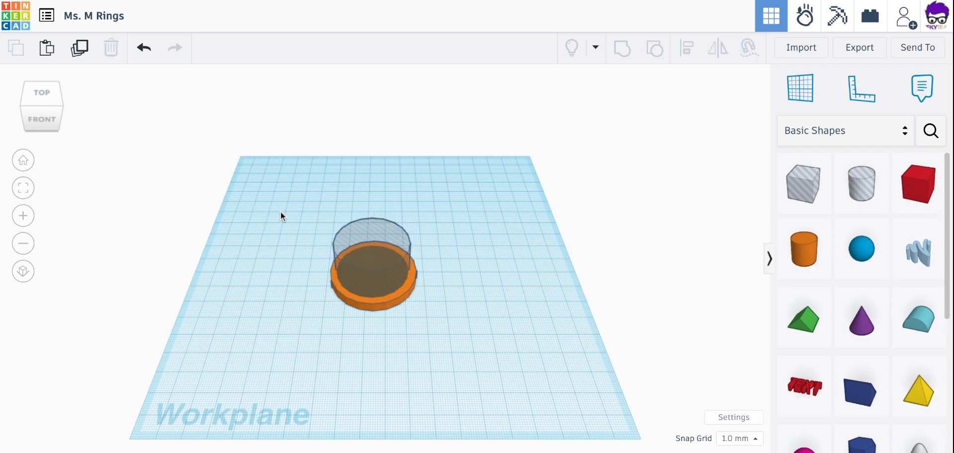
pyautogui.moveTo(294, 222); pyautogui.dragTo(477, 348)
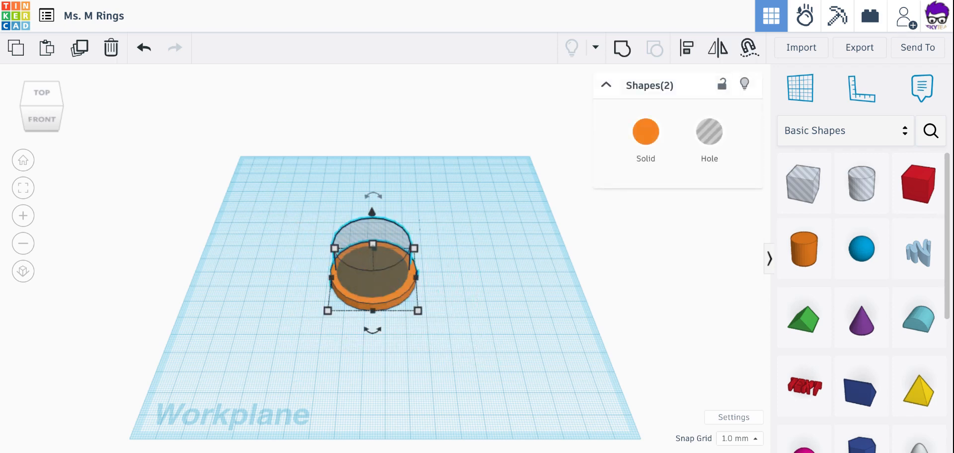
pyautogui.click(690, 56)
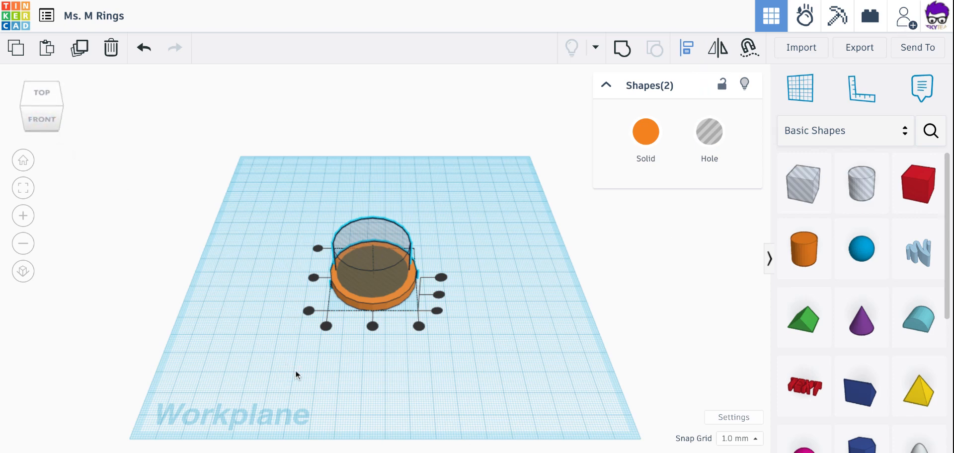
pyautogui.click(53, 114)
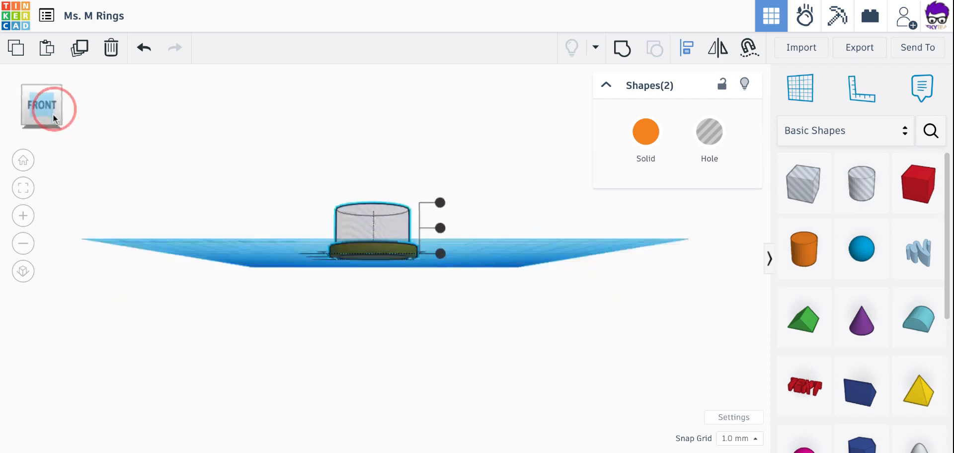
pyautogui.moveTo(53, 114); pyautogui.dragTo(57, 124)
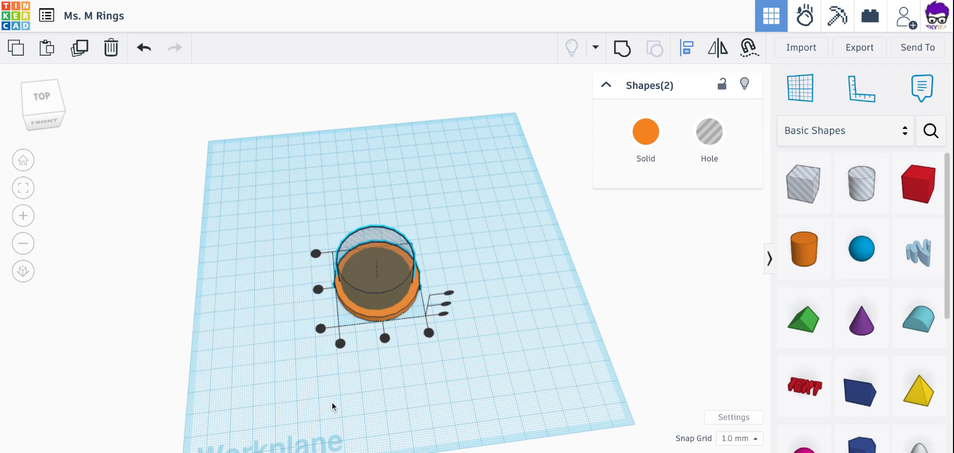
pyautogui.click(316, 291)
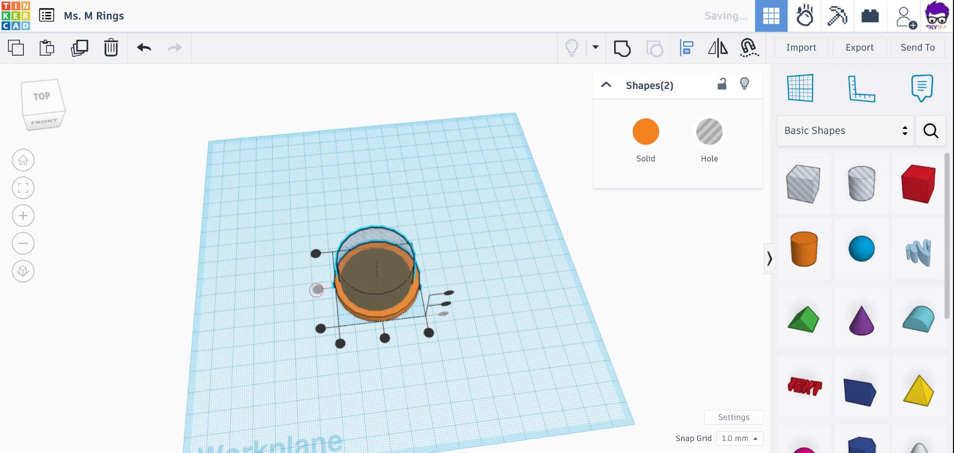
pyautogui.click(385, 339)
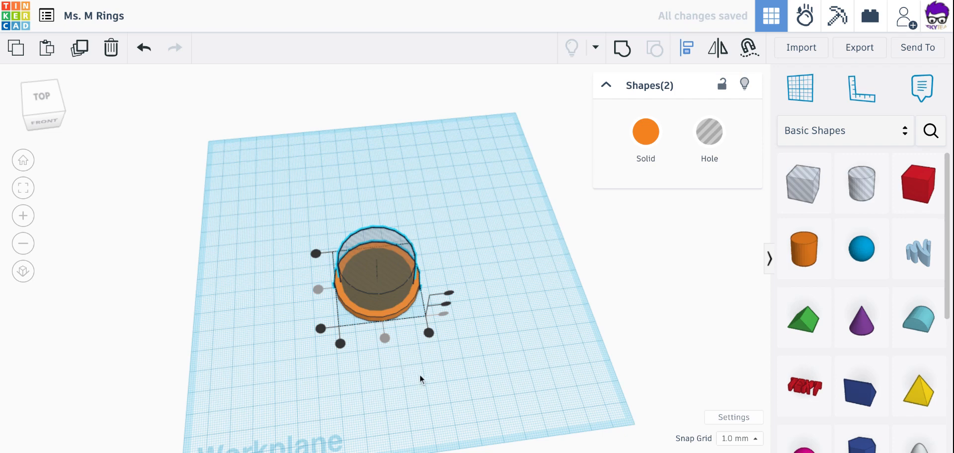
pyautogui.click(432, 380)
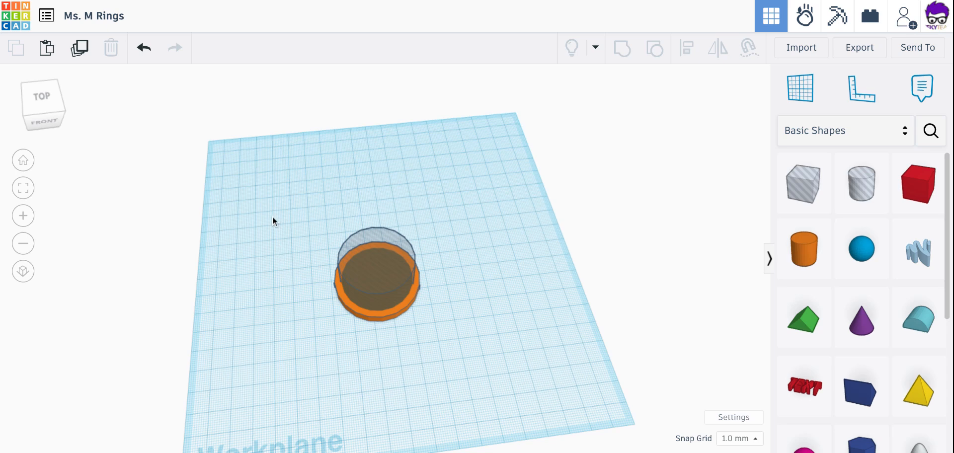
# Group the solid disc with the hole cylinder to cut out a ring
pyautogui.moveTo(272, 217); pyautogui.dragTo(460, 351)
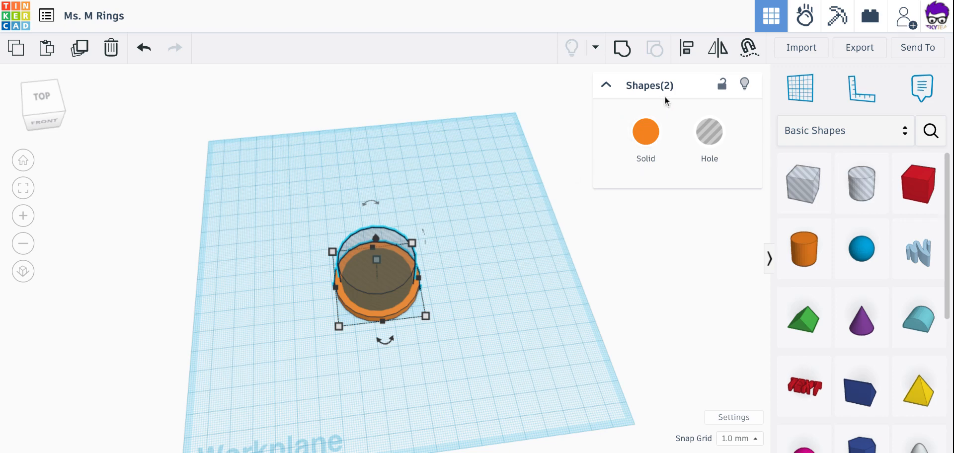
pyautogui.click(624, 49)
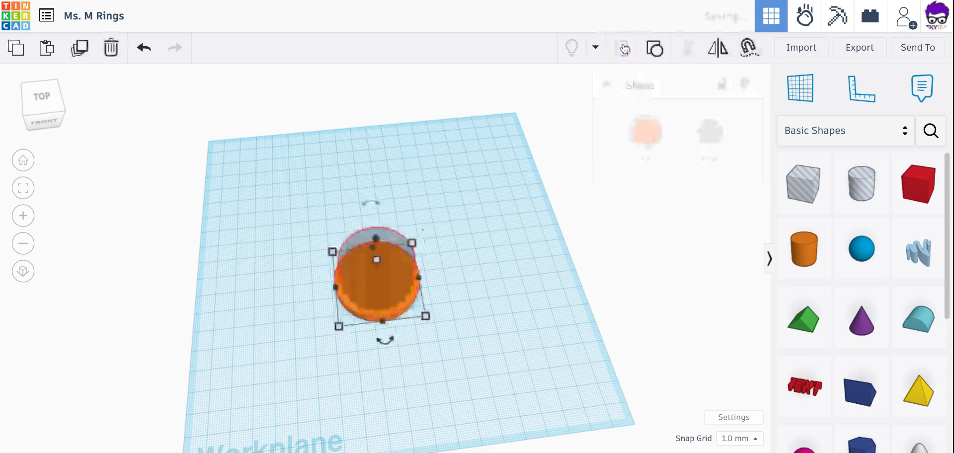
# Move the ring to the workplane corner near the Workplane label and place a copy about 77 mm and 80 mm away from it
pyautogui.click(53, 109)
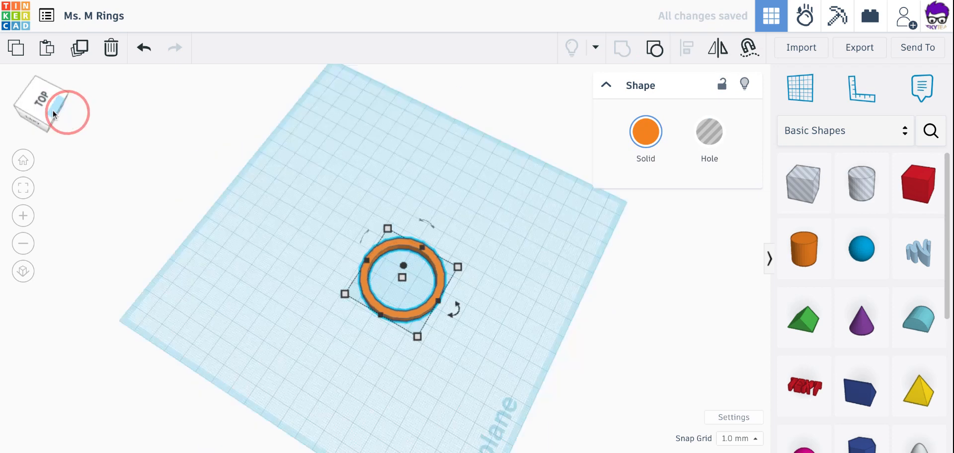
pyautogui.moveTo(109, 112); pyautogui.dragTo(76, 140)
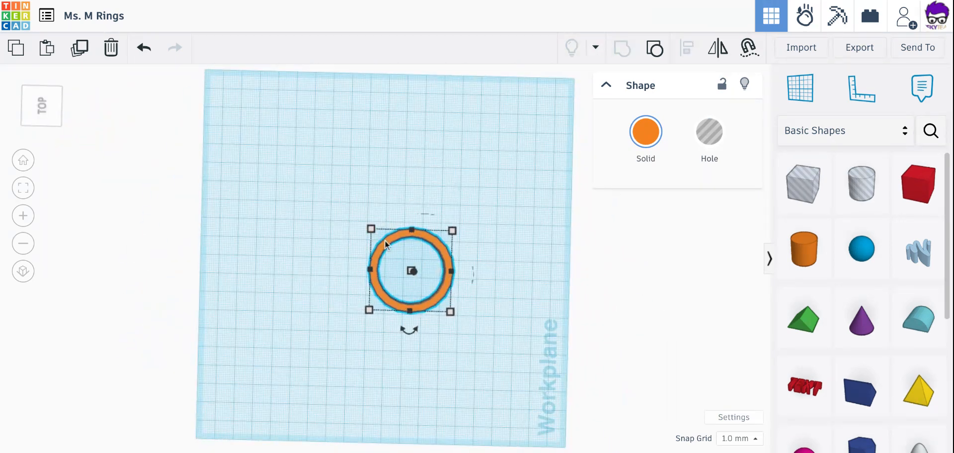
pyautogui.moveTo(385, 241); pyautogui.dragTo(444, 356)
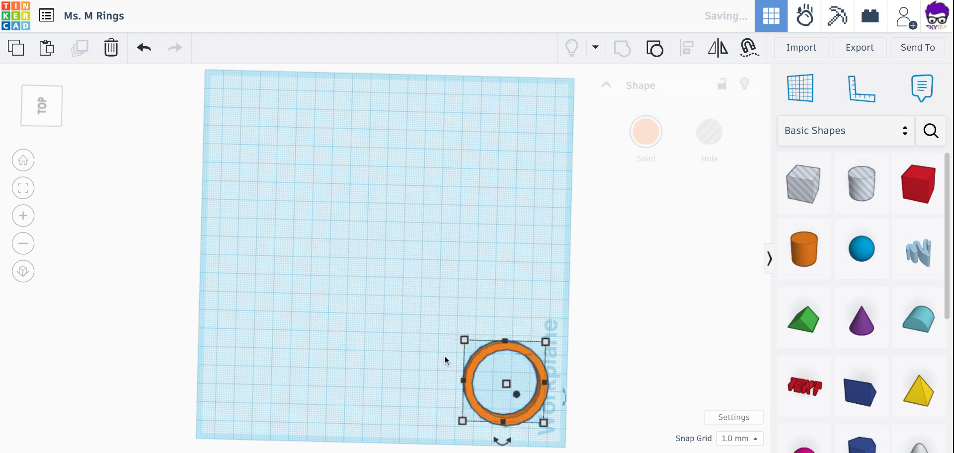
pyautogui.keyDown('alt'); pyautogui.moveTo(476, 356); pyautogui.dragTo(336, 204); pyautogui.keyUp('alt')
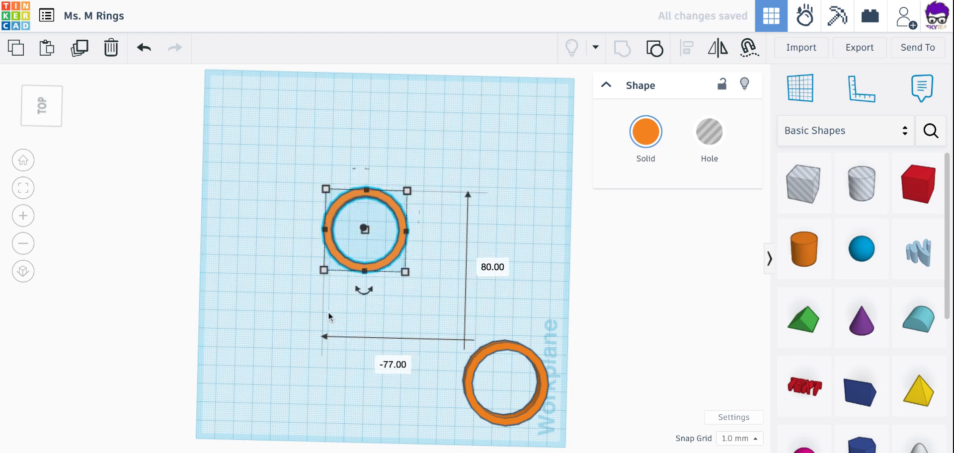
pyautogui.click(503, 273)
pyautogui.press('Return')
# Add a basic Heart shape to the workplane beside the copied ring
pyautogui.scroll(-3, 848, 284)
pyautogui.scroll(-3, 849, 286)
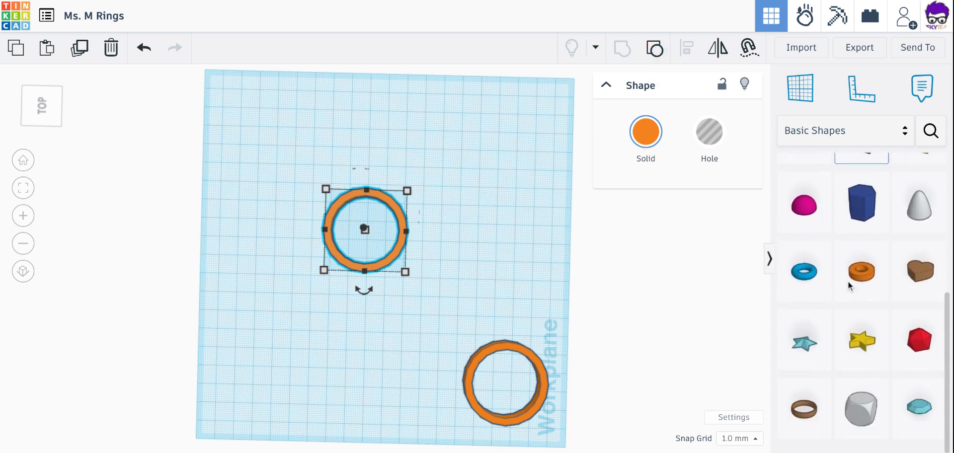
pyautogui.scroll(5, 849, 286)
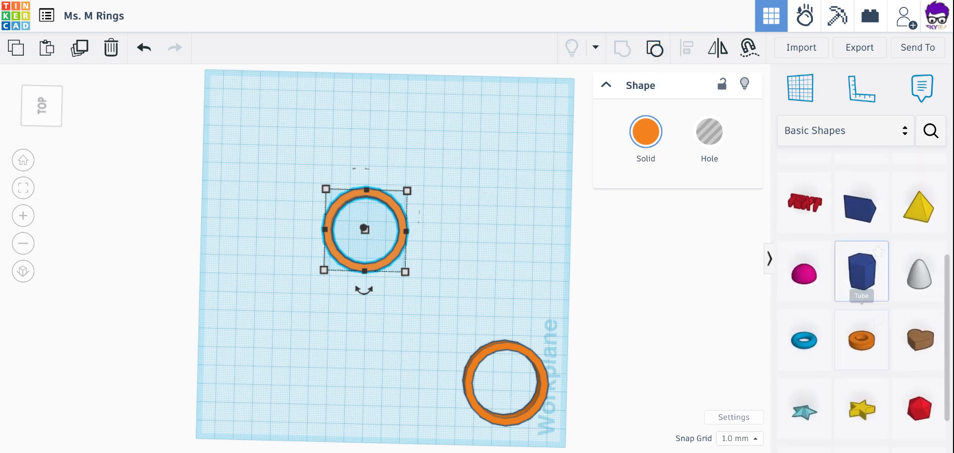
pyautogui.scroll(-2, 862, 174)
pyautogui.scroll(-1, 862, 174)
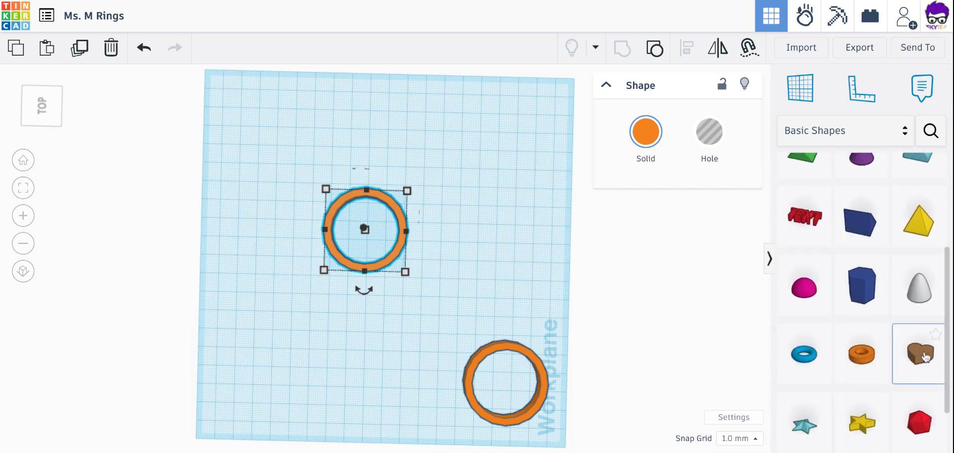
pyautogui.click(910, 363)
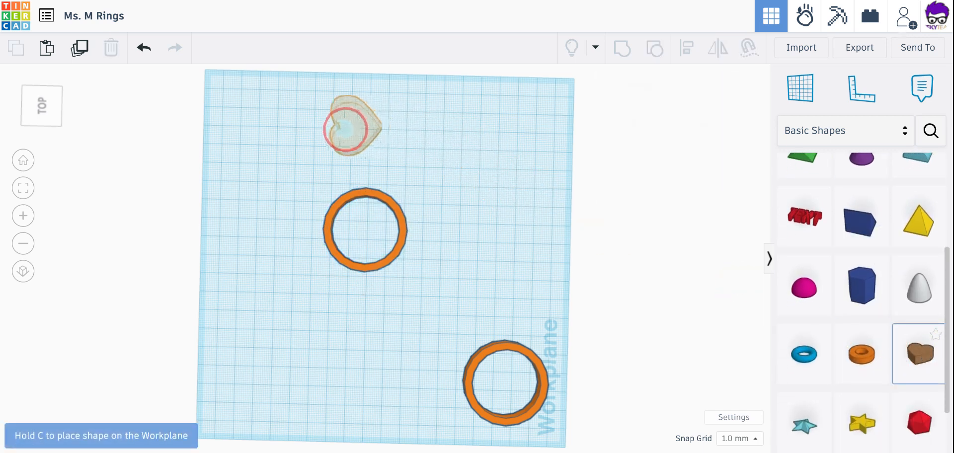
pyautogui.click(335, 132)
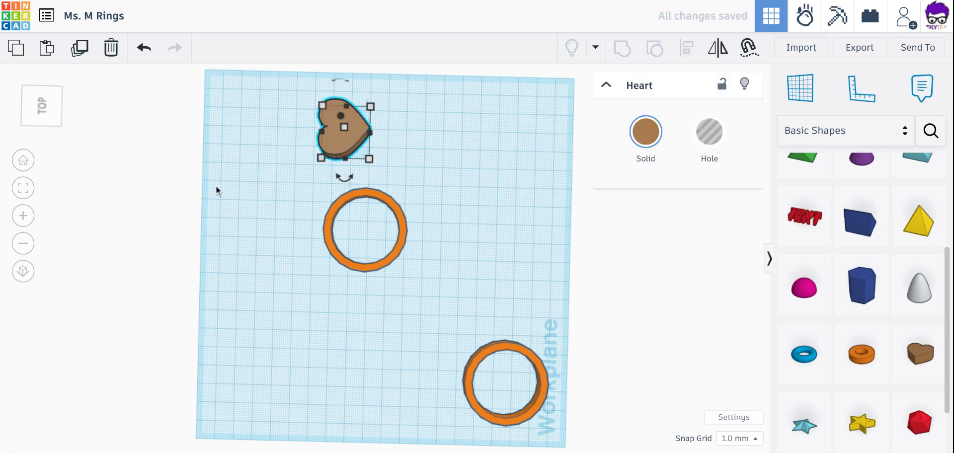
# Move the heart so its tip overlaps the upper edge of the copied ring, centred on the band
pyautogui.click(25, 161)
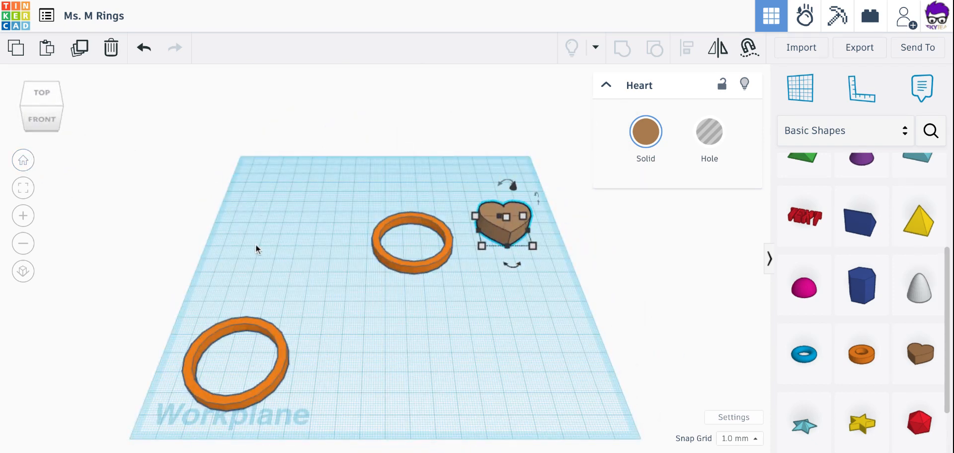
pyautogui.scroll(3, 258, 248)
pyautogui.click(50, 110)
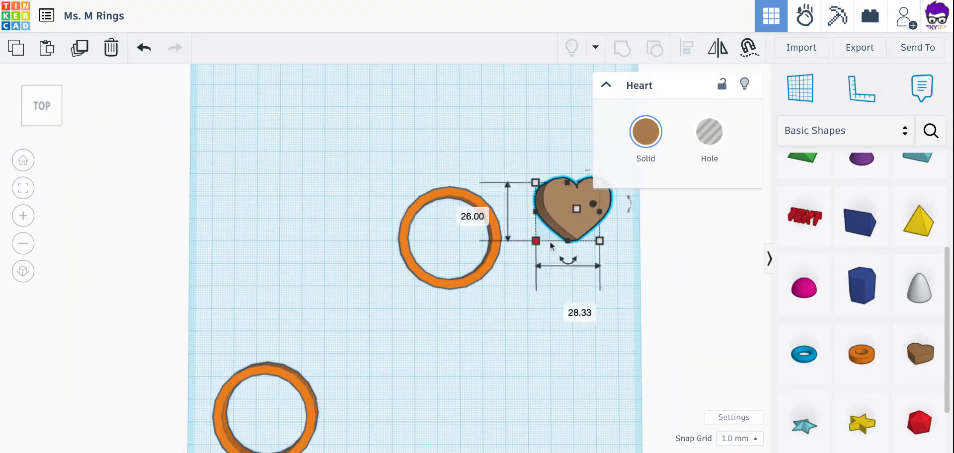
pyautogui.moveTo(558, 204); pyautogui.dragTo(431, 158)
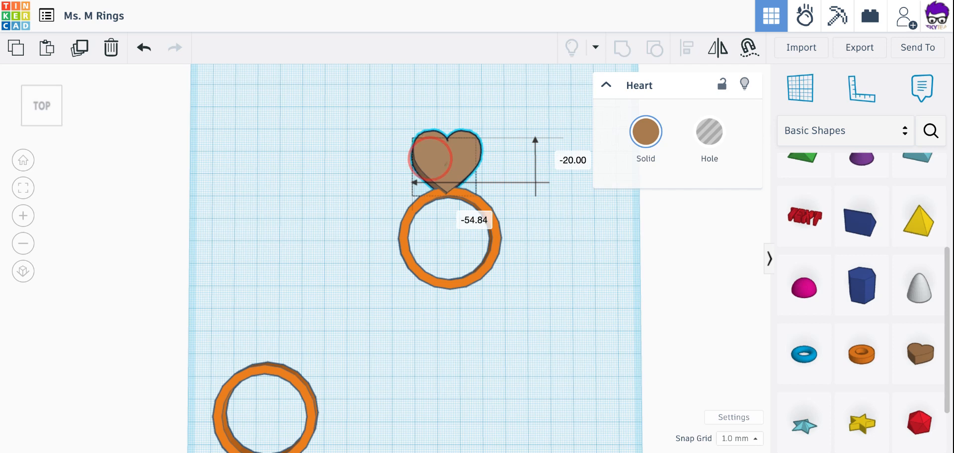
pyautogui.moveTo(430, 158); pyautogui.dragTo(432, 170)
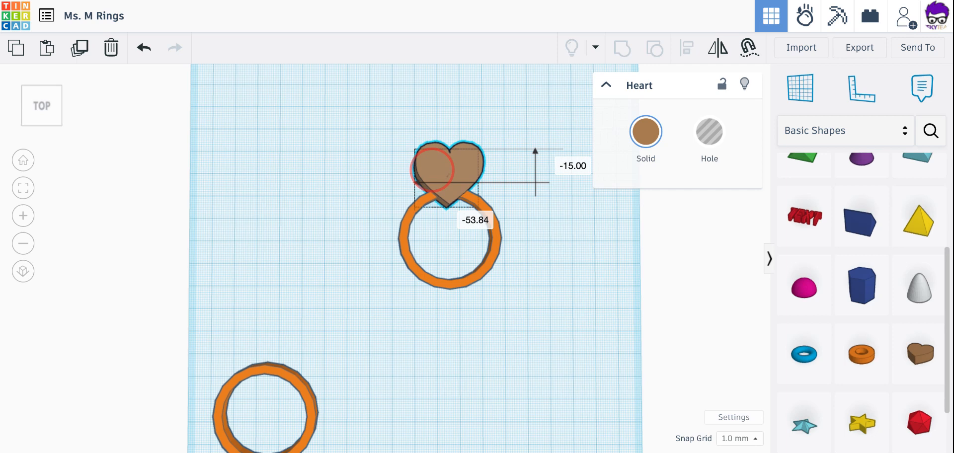
pyautogui.moveTo(433, 168); pyautogui.dragTo(460, 171)
pyautogui.click(325, 208)
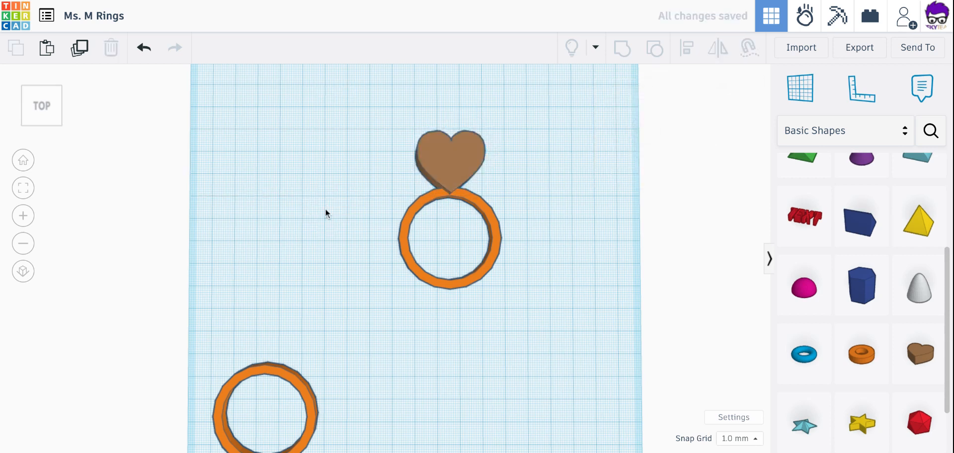
# Change the heart's solid colour to the magenta preset
pyautogui.click(455, 150)
pyautogui.click(646, 133)
pyautogui.click(718, 274)
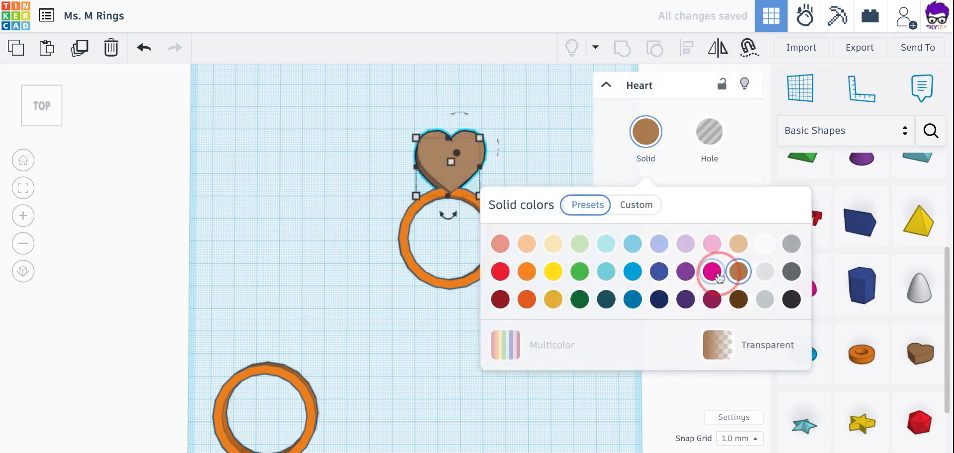
# Change the solid colour of the ring beneath the heart to the medium purple preset
pyautogui.click(435, 279)
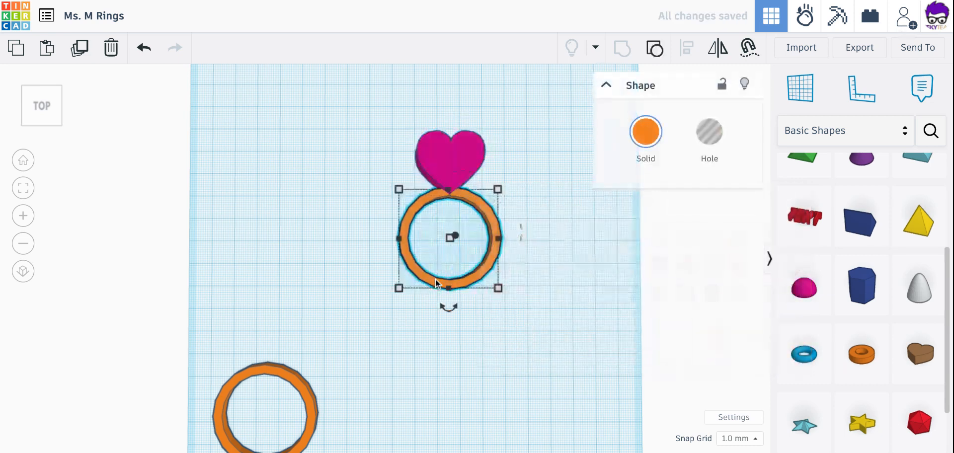
pyautogui.click(645, 132)
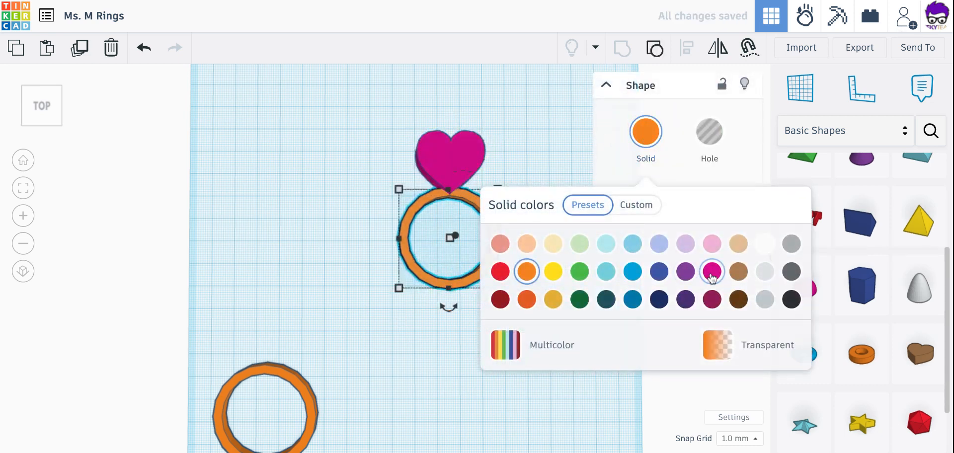
pyautogui.click(686, 272)
pyautogui.click(265, 197)
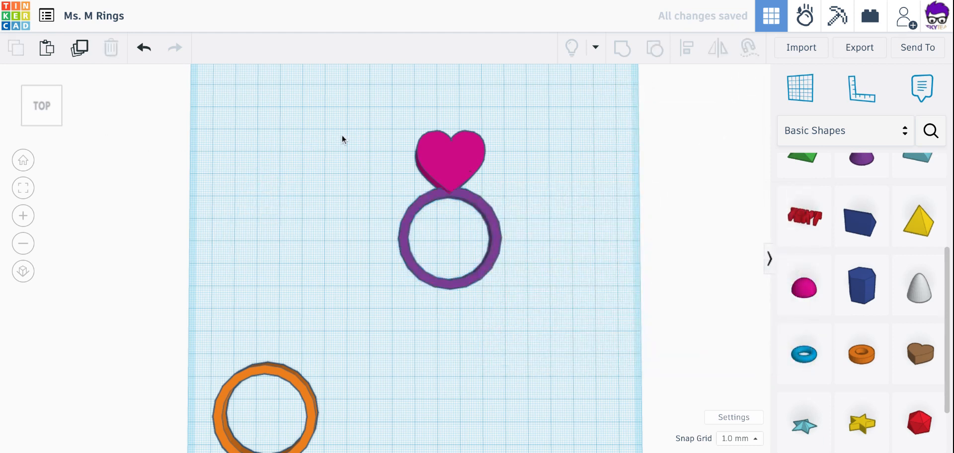
# Group the heart with the purple ring and set the group to Multicolor so each part keeps its own colour
pyautogui.moveTo(368, 124); pyautogui.dragTo(540, 316)
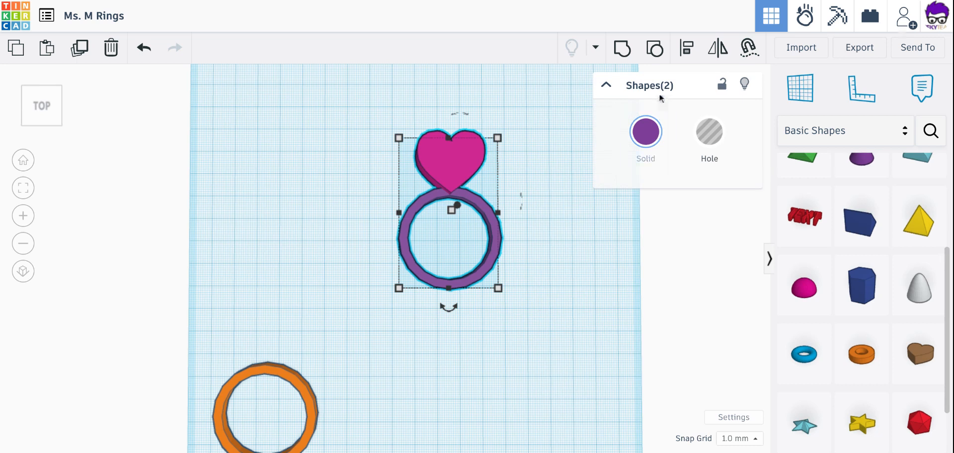
pyautogui.click(626, 49)
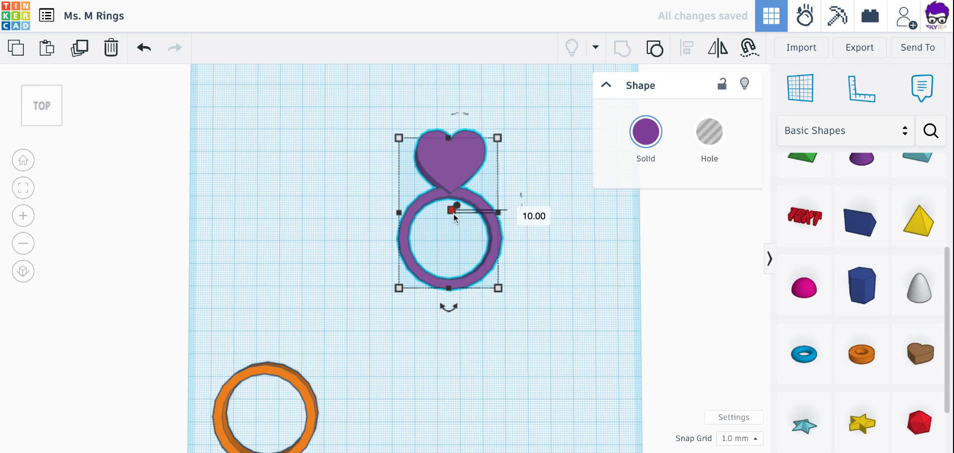
pyautogui.click(639, 141)
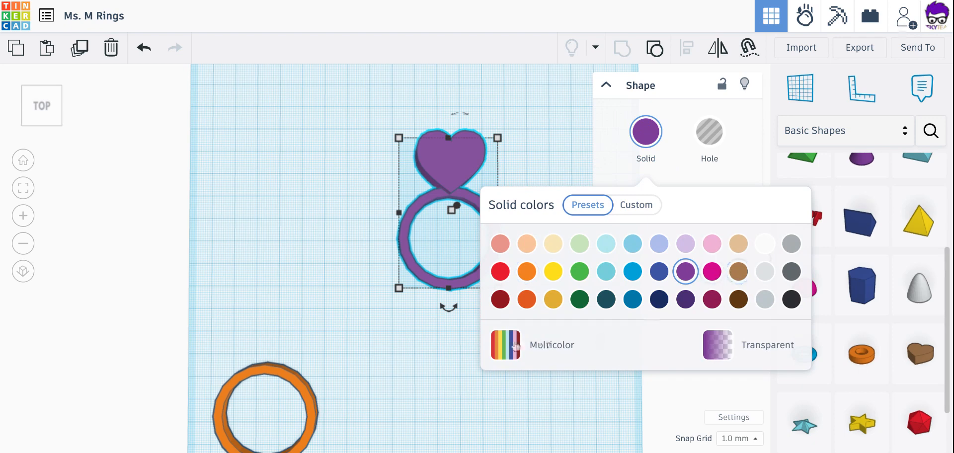
pyautogui.click(515, 348)
pyautogui.click(439, 386)
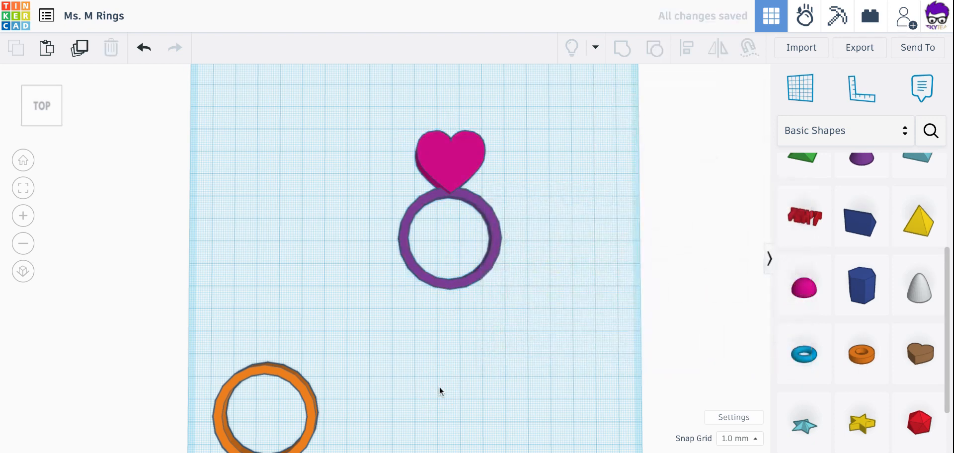
# Move the plain orange ring 23 mm and -78 mm along the workplane so it sits beside the heart ring
pyautogui.click(50, 116)
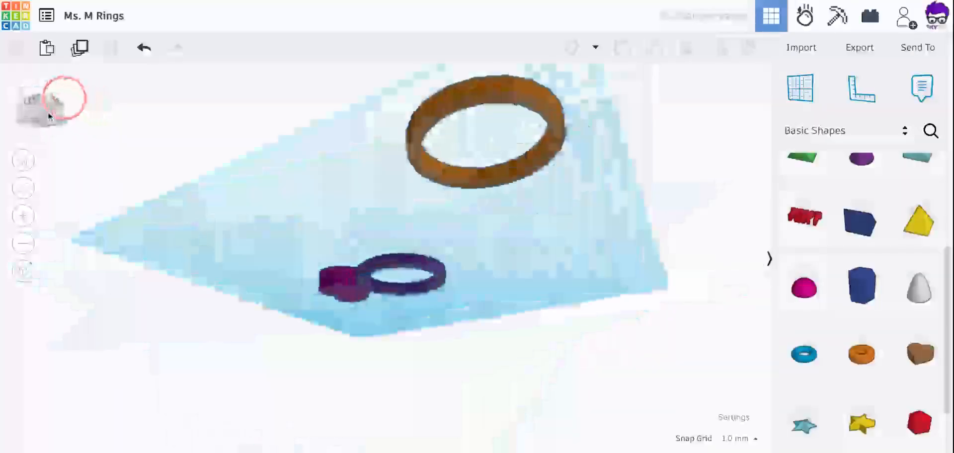
pyautogui.moveTo(50, 117); pyautogui.dragTo(41, 106)
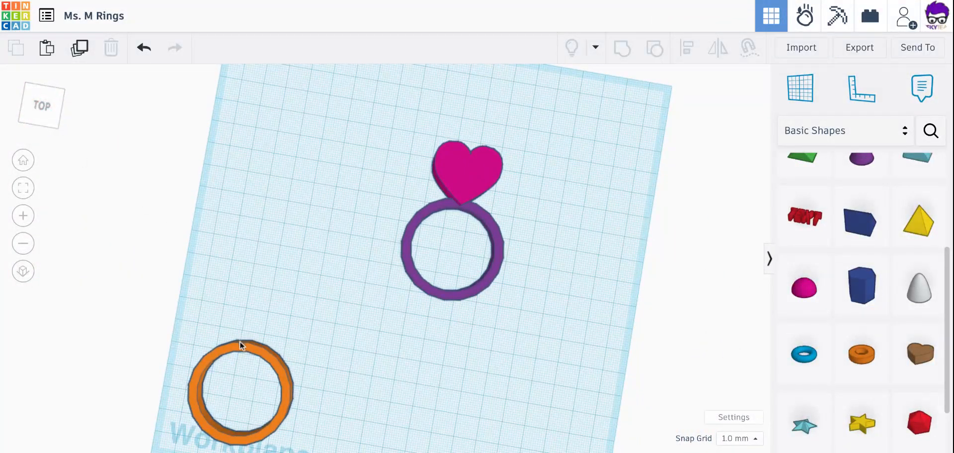
pyautogui.moveTo(240, 341); pyautogui.dragTo(322, 172)
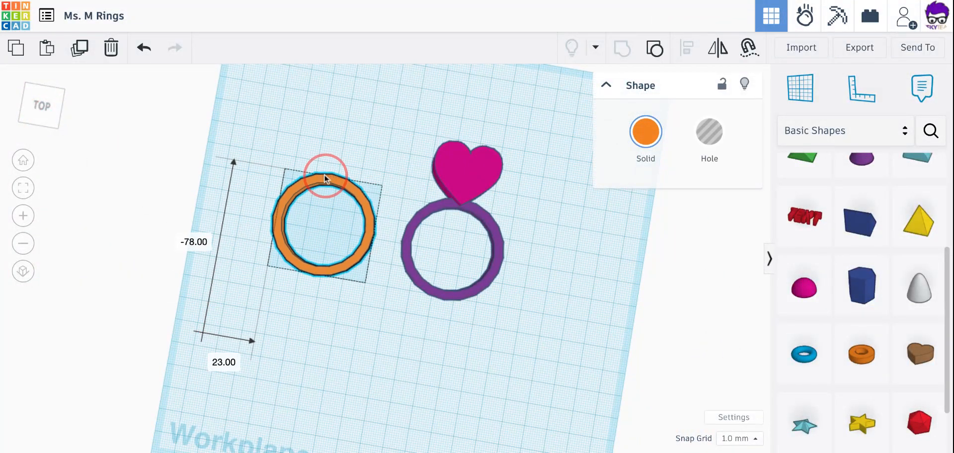
pyautogui.click(392, 318)
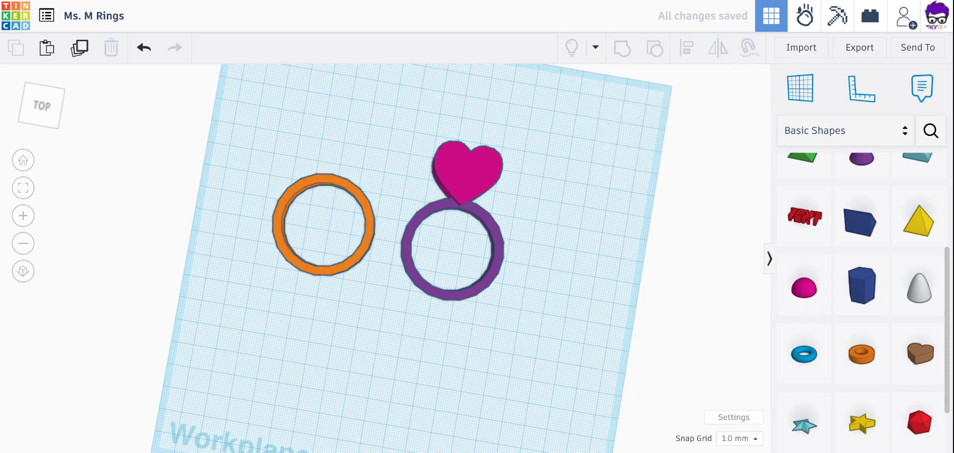